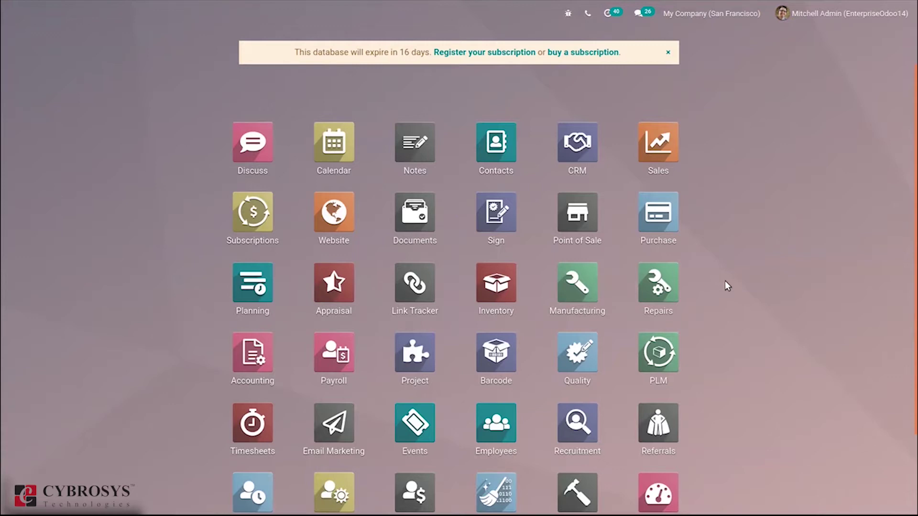
- Find the Website app by searching 'we', open it and go to the live homepage
text(we)
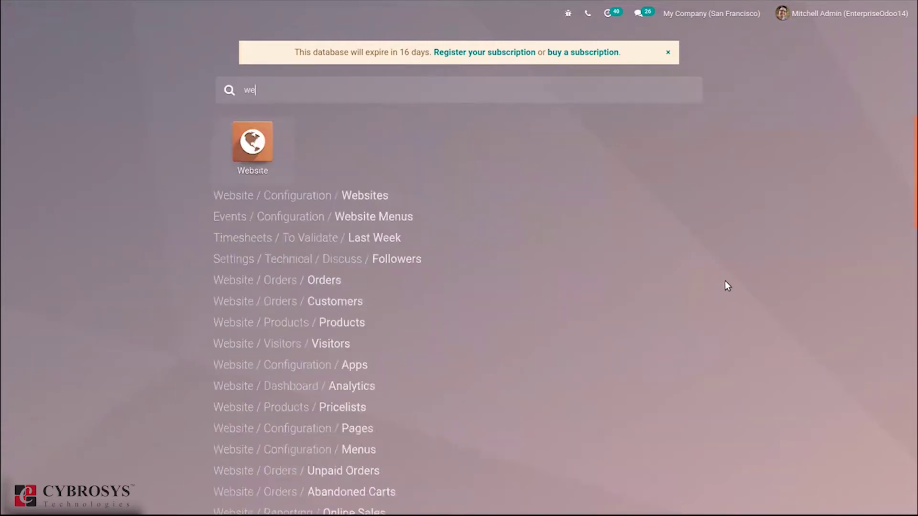
click(266, 138)
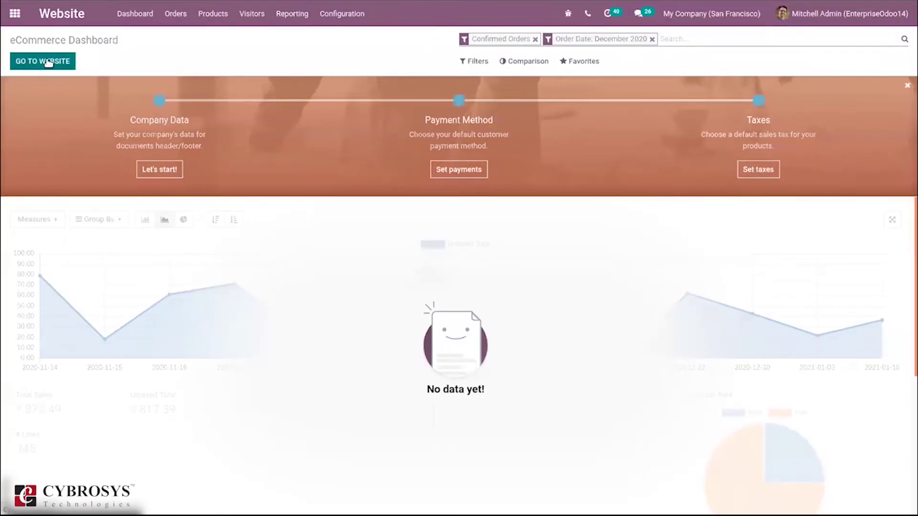
click(48, 62)
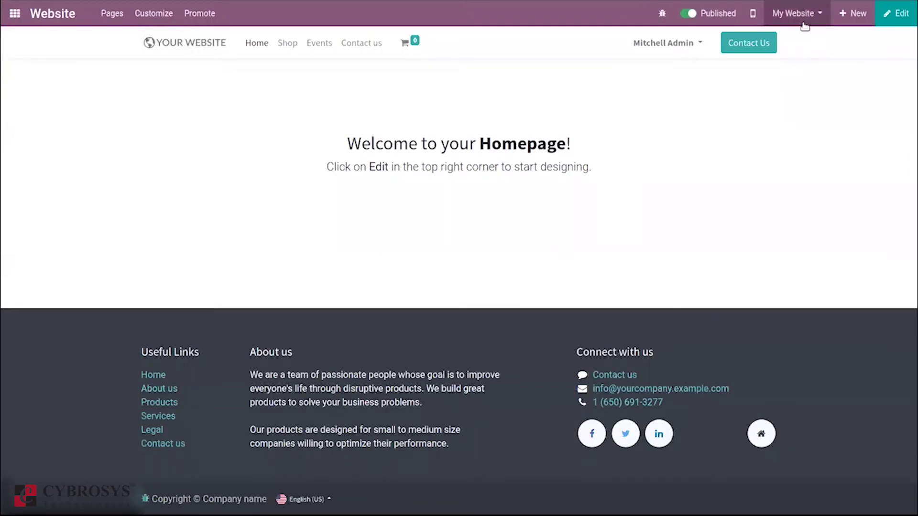
- Check the My Website list, then start adding new content with + New
click(813, 15)
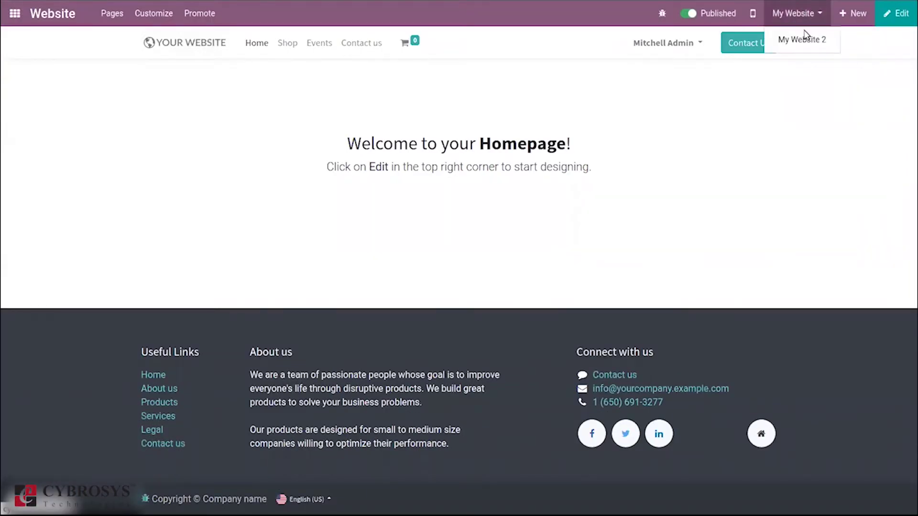
click(722, 153)
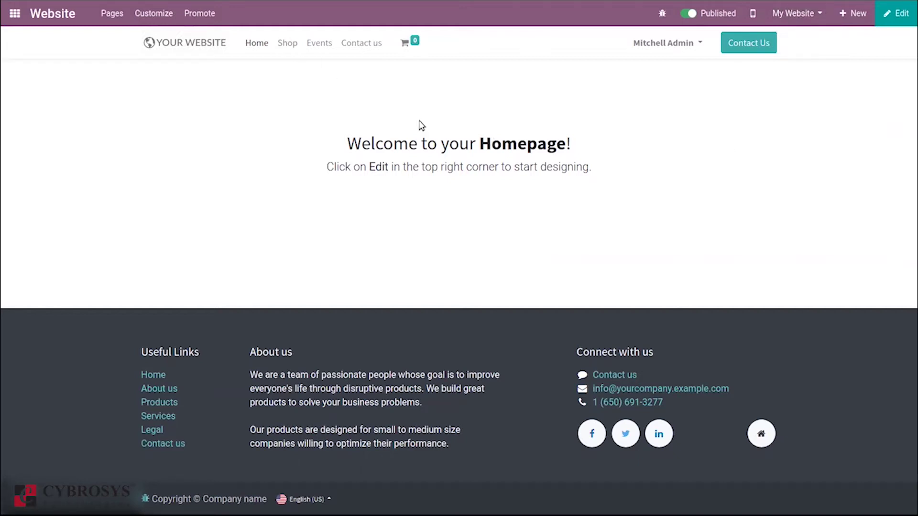
mouse_move(834, 30)
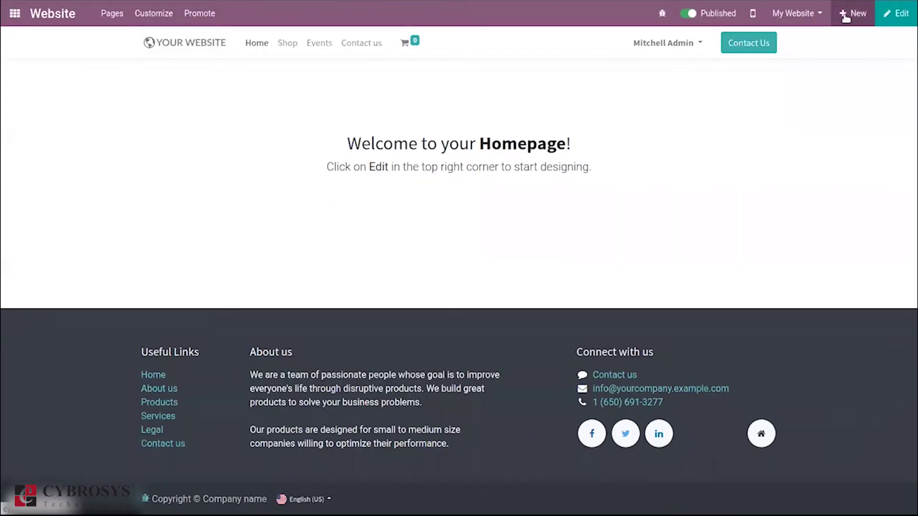
click(846, 18)
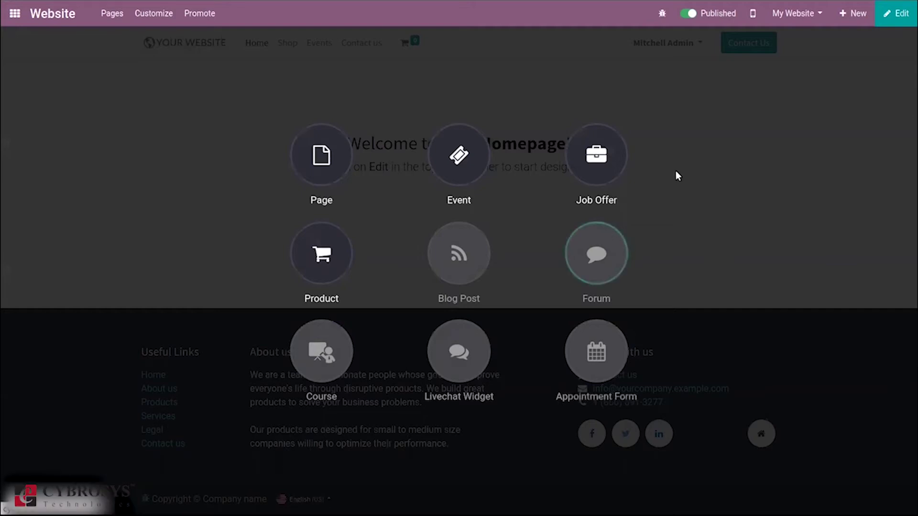
- Create a new product named 'Large Bench' through the New Product dialog
click(323, 255)
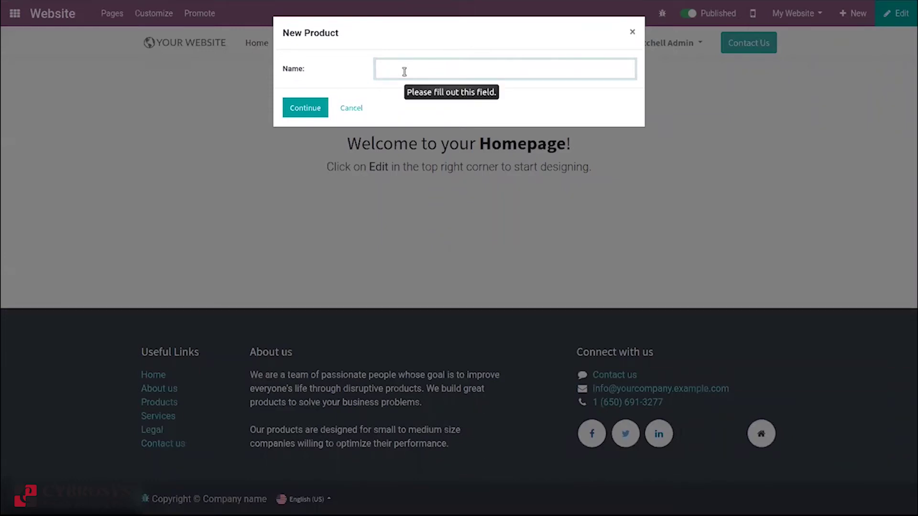
text(Large Bench)
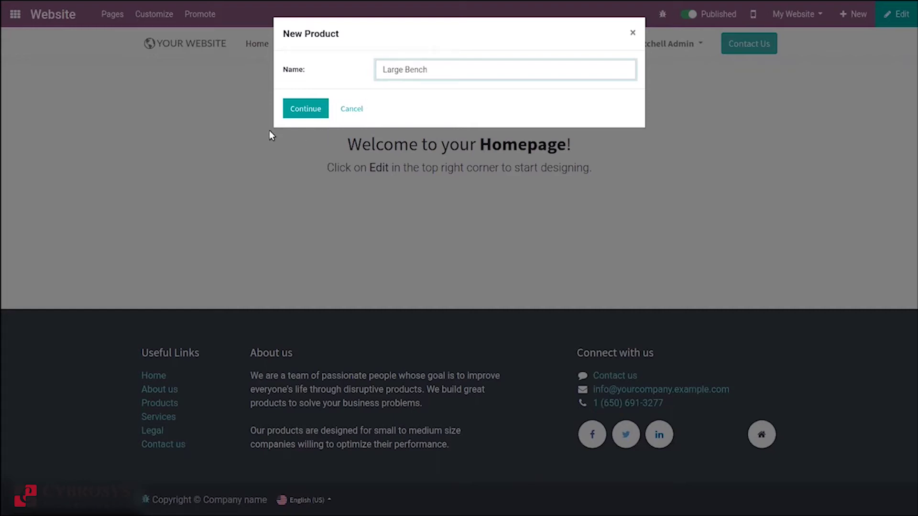
click(298, 110)
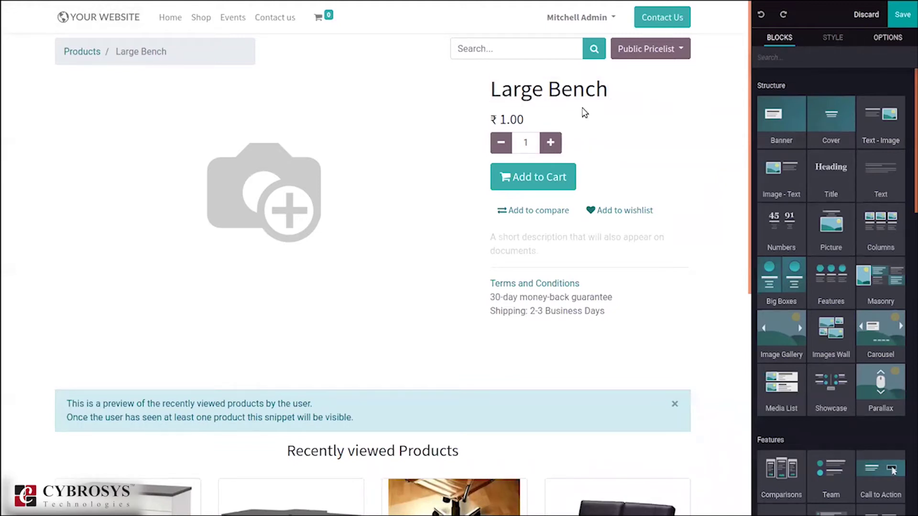
- Inspect the Large Bench page's title, Add to Cart button, price and image placeholder
mouse_move(774, 8)
scroll(909, 114, down, 1)
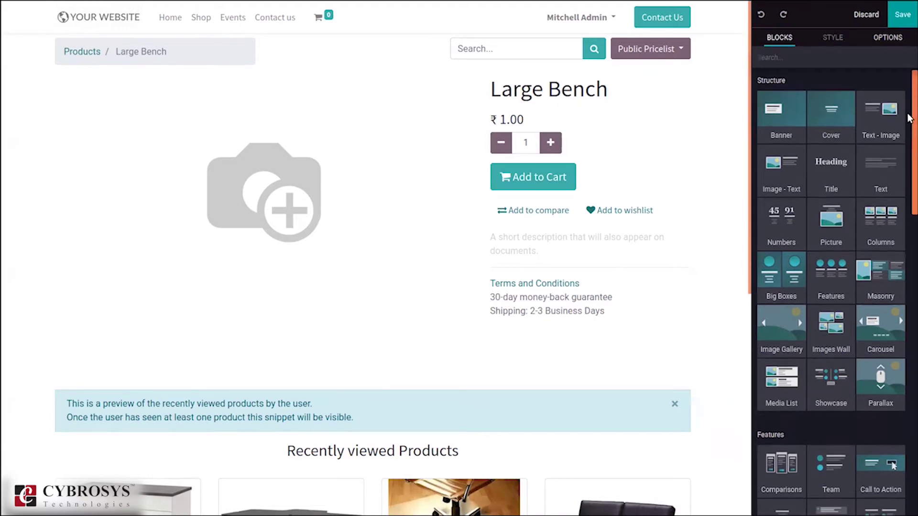
scroll(909, 119, down, 1)
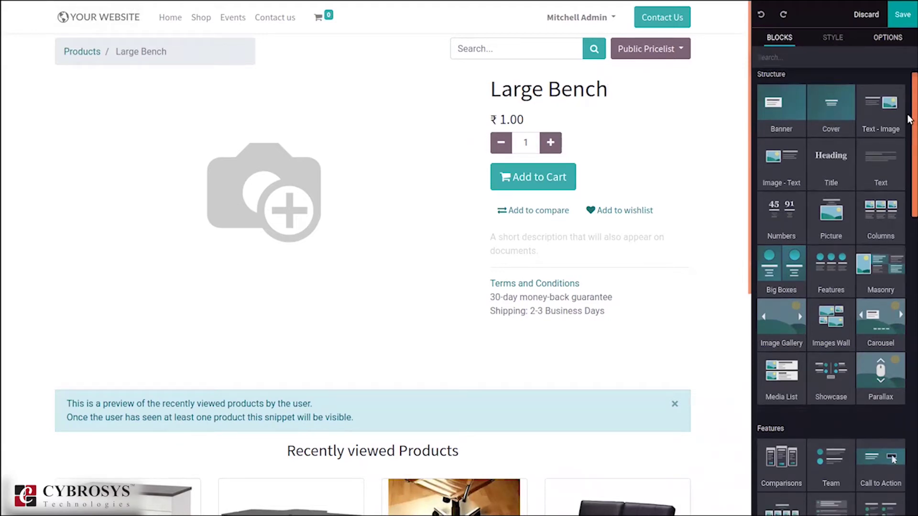
drag(909, 118, 905, 42)
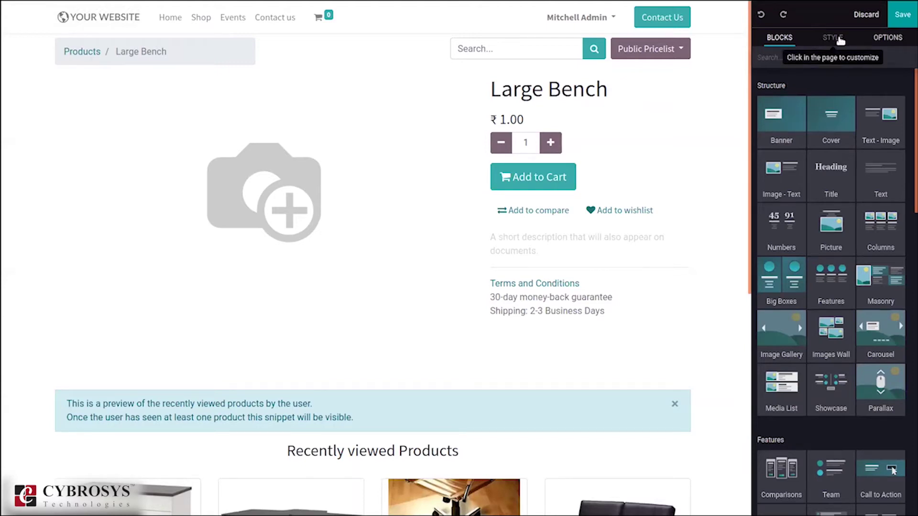
click(550, 87)
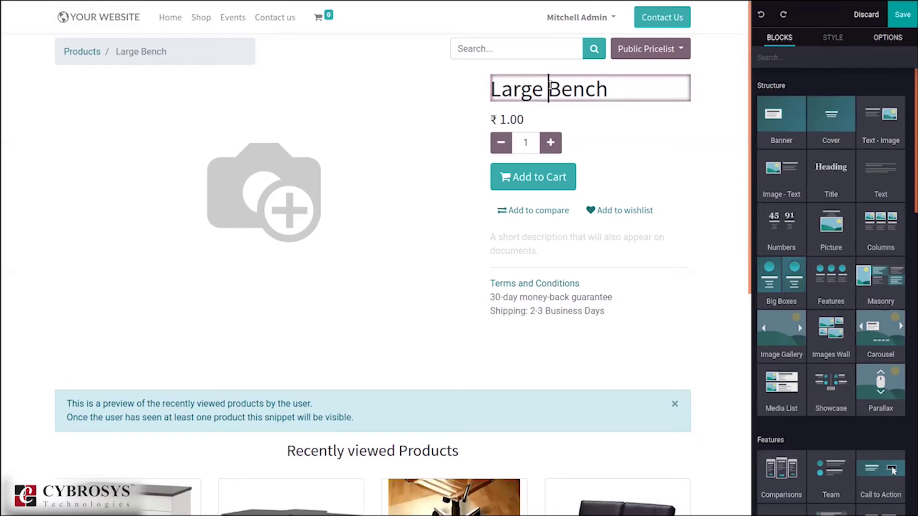
click(548, 178)
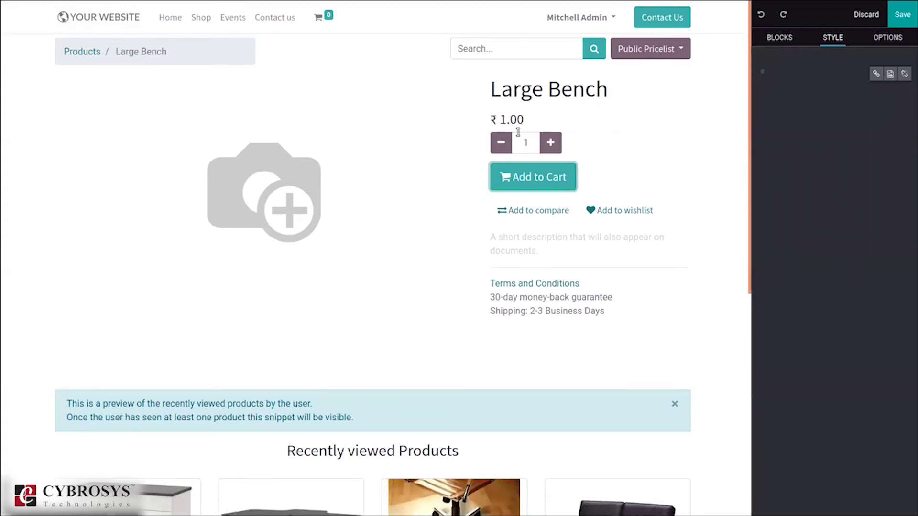
click(500, 118)
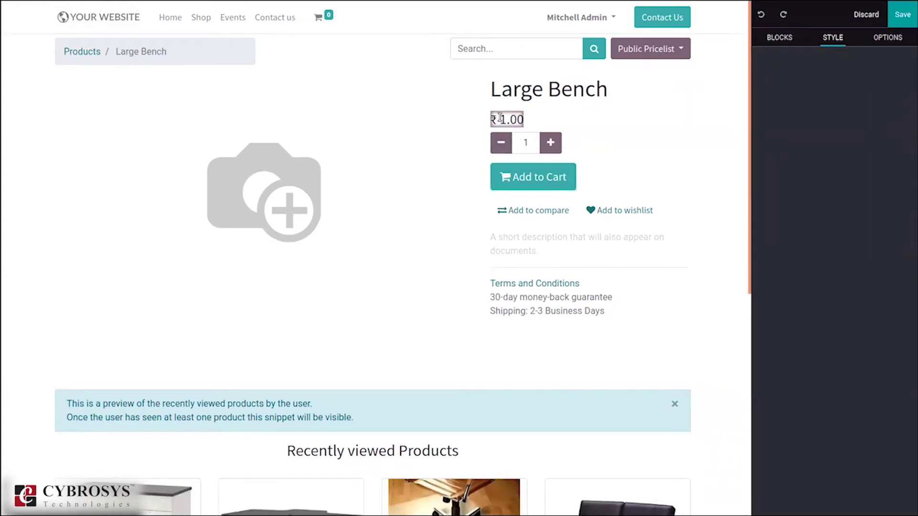
click(587, 89)
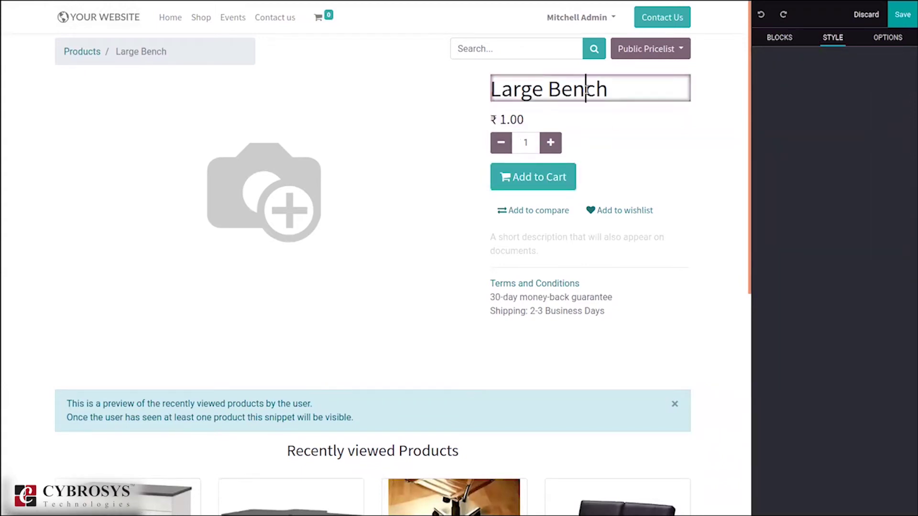
click(281, 206)
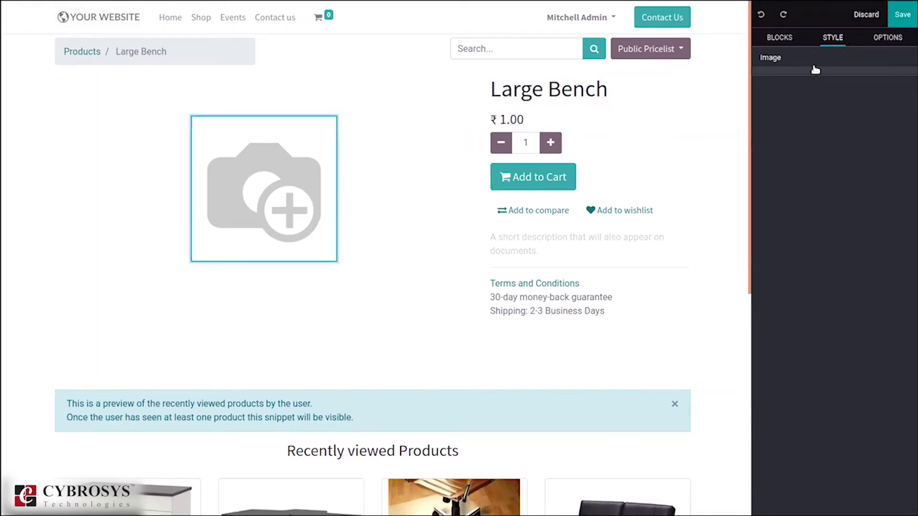
- Browse the editor's Blocks, Customize and theme Options panels for colours, layout and fonts
click(776, 38)
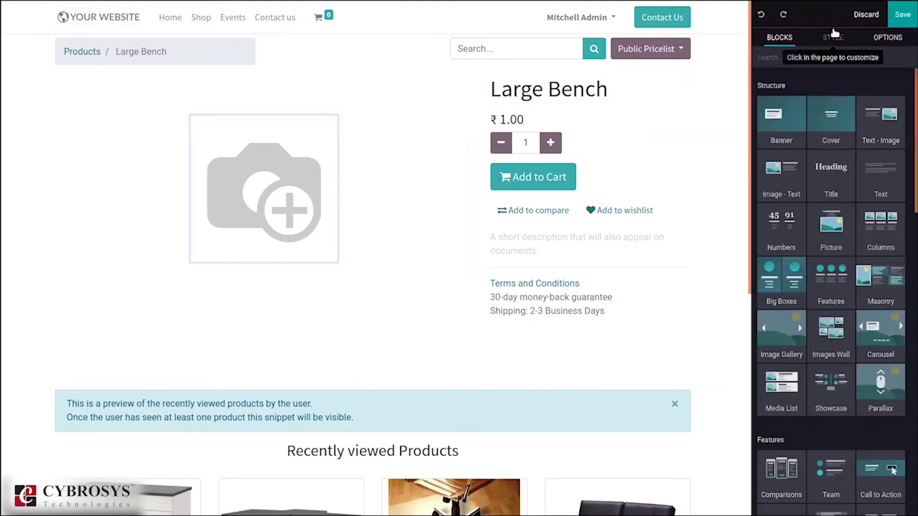
click(536, 286)
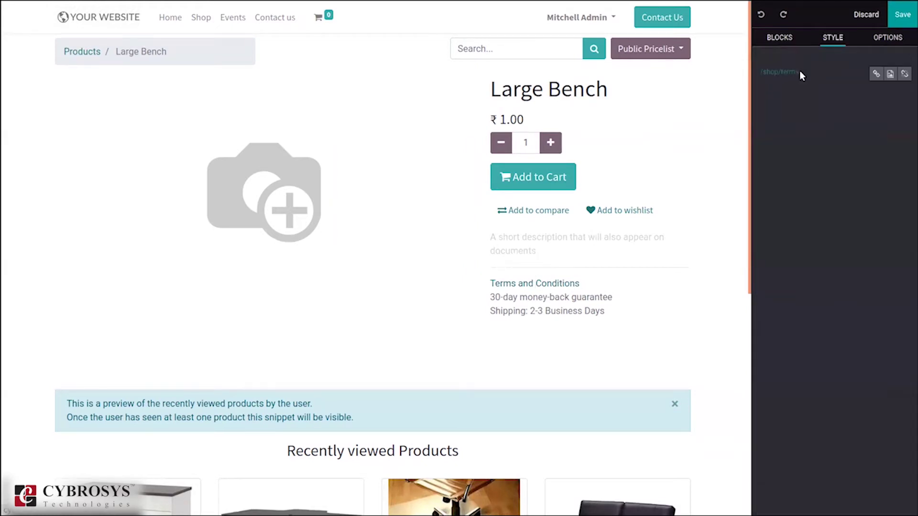
click(788, 40)
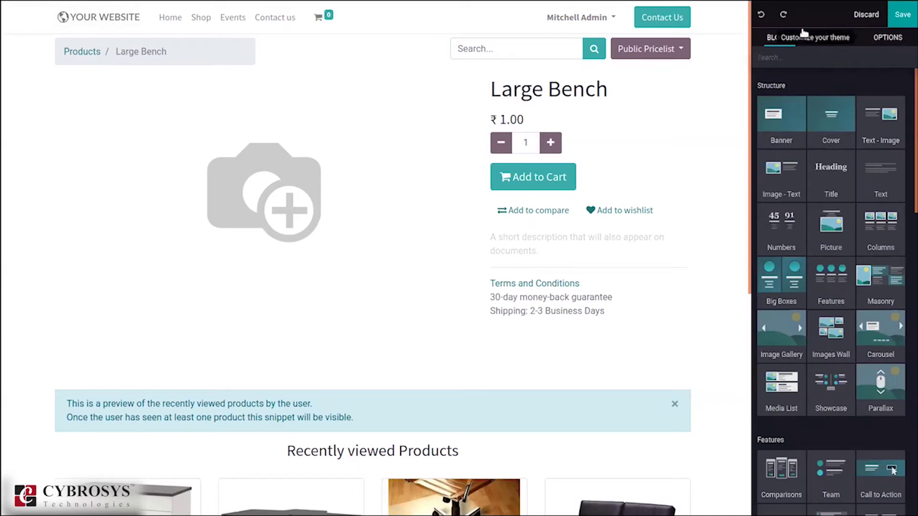
click(516, 167)
click(834, 38)
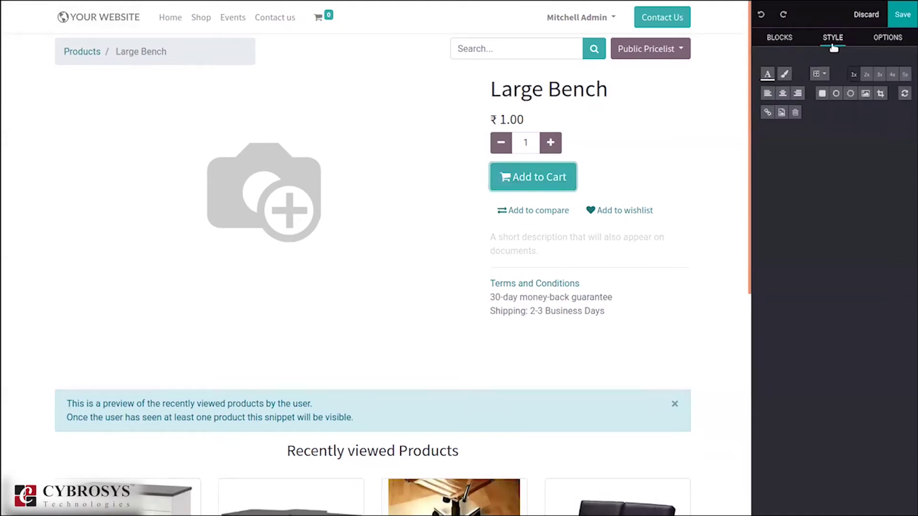
click(901, 40)
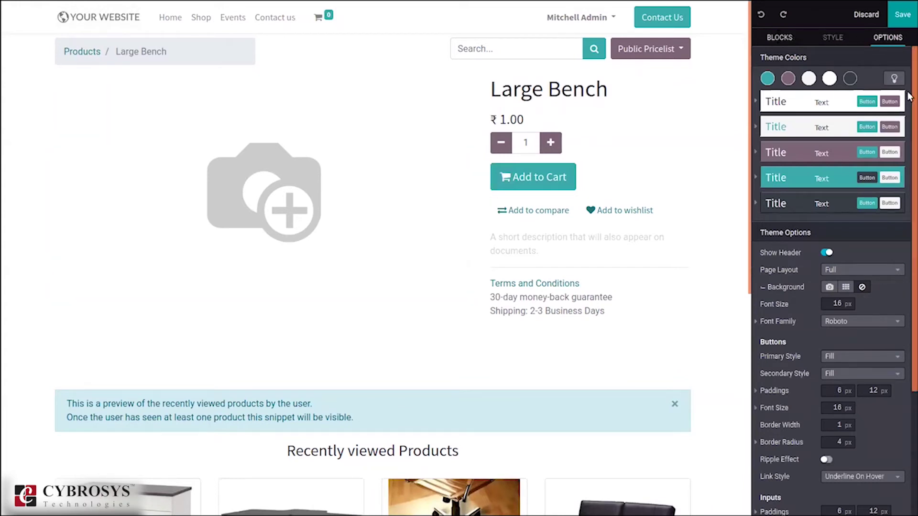
scroll(909, 119, down, 1)
scroll(910, 120, down, 3)
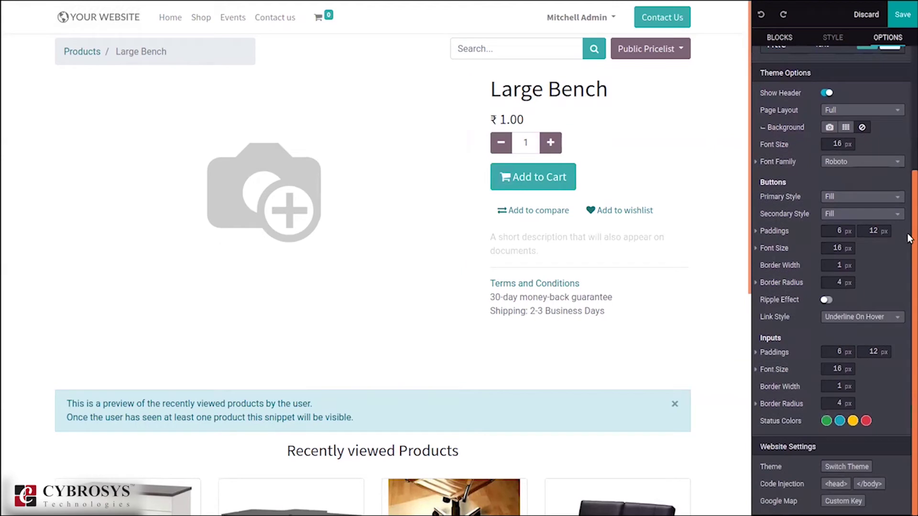
scroll(909, 238, up, 4)
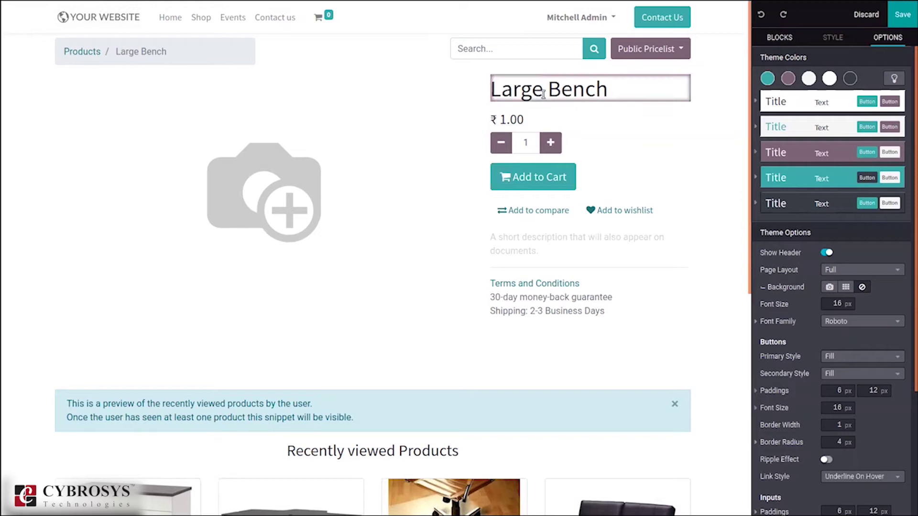
- Change the Large Bench price from ₹ 1.00 to ₹ 1000.00 and save the page
click(503, 118)
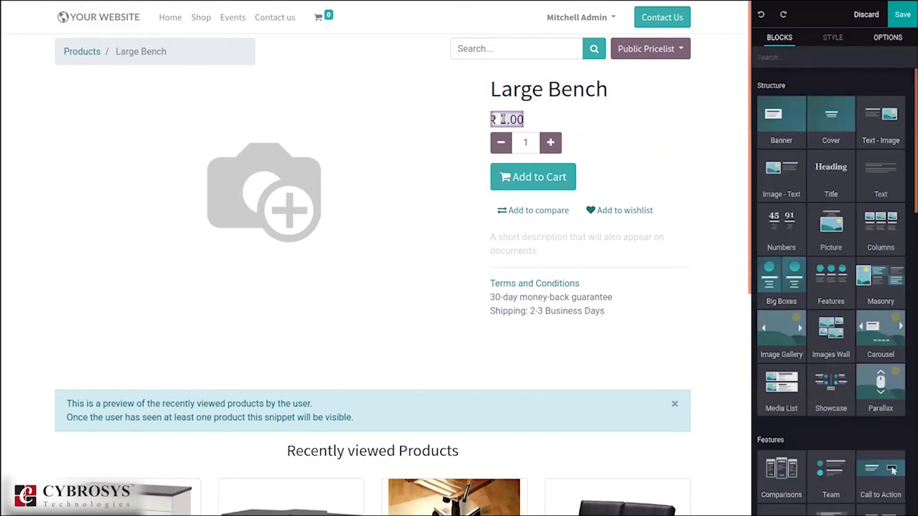
key(BackSpace)
text(0)
click(503, 118)
text(000)
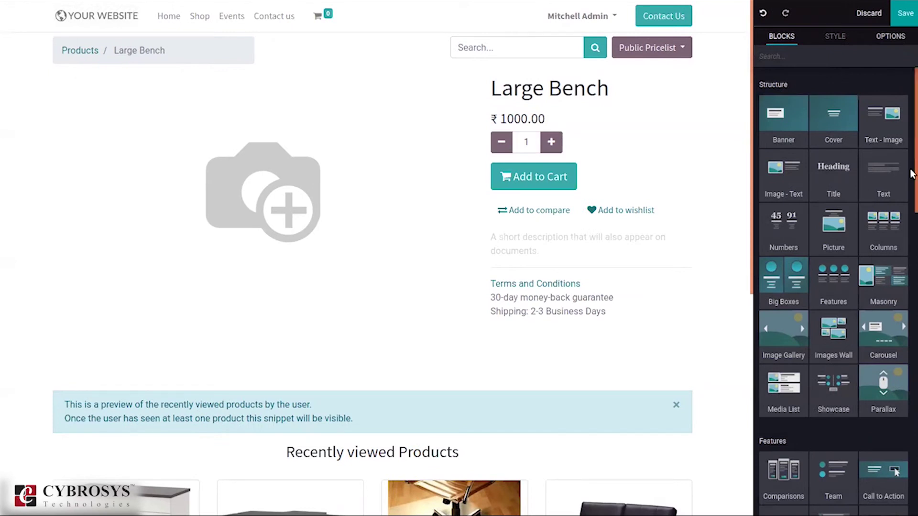
scroll(911, 173, down, 5)
scroll(910, 173, up, 5)
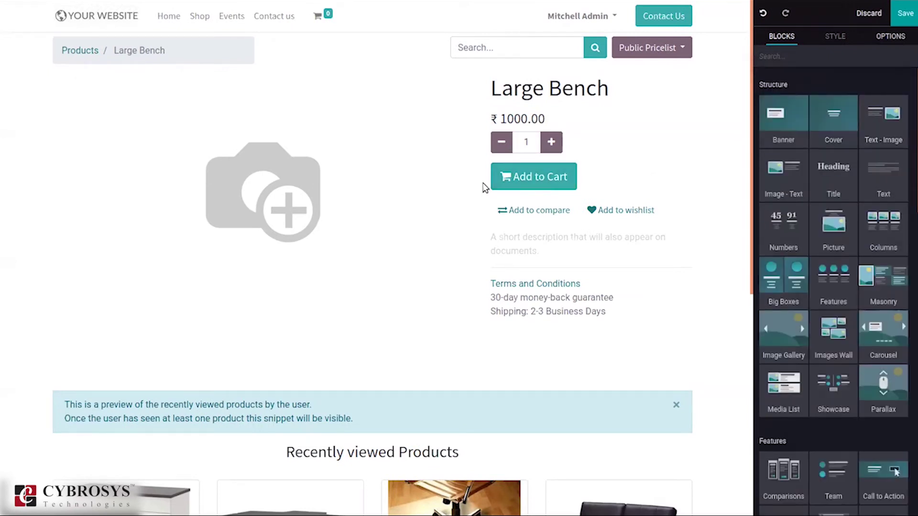
click(907, 14)
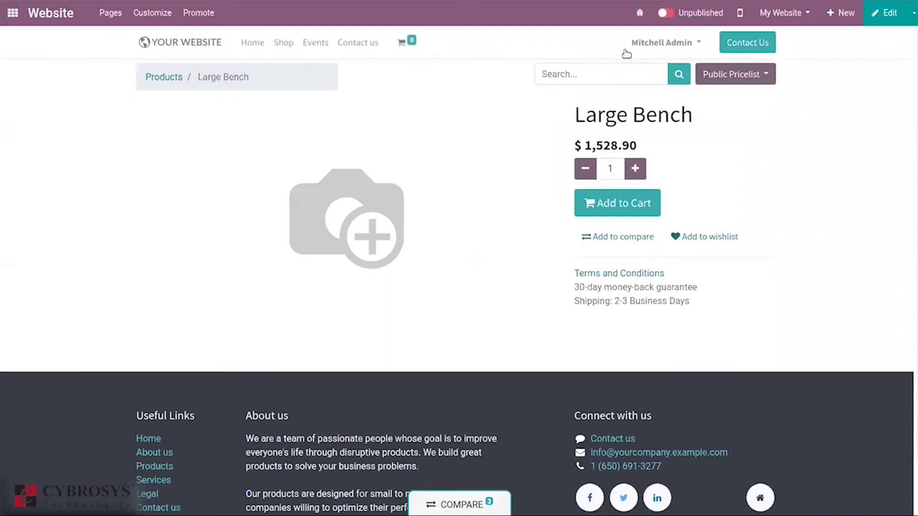
- Publish Large Bench and go to the Shop product listing
click(666, 14)
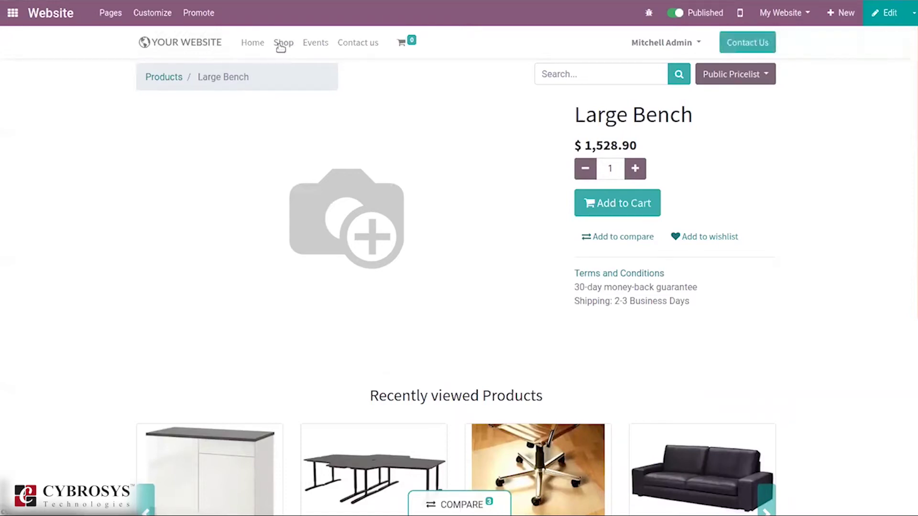
click(281, 45)
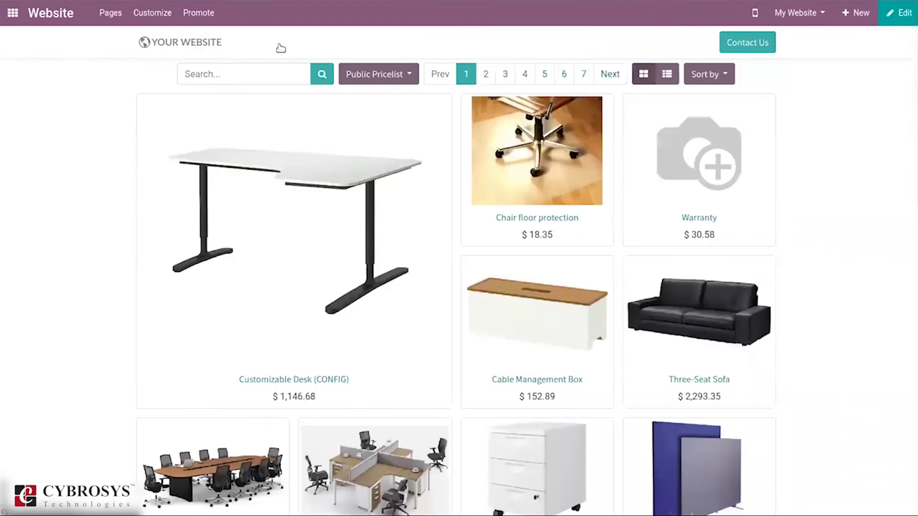
- Search the shop for 'large' and open the Large Bench product
click(251, 82)
text(l)
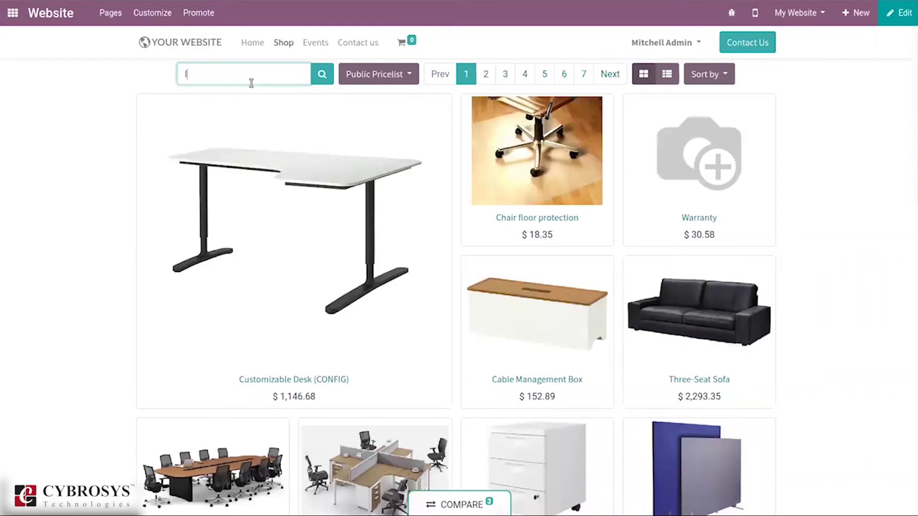
text(arge be)
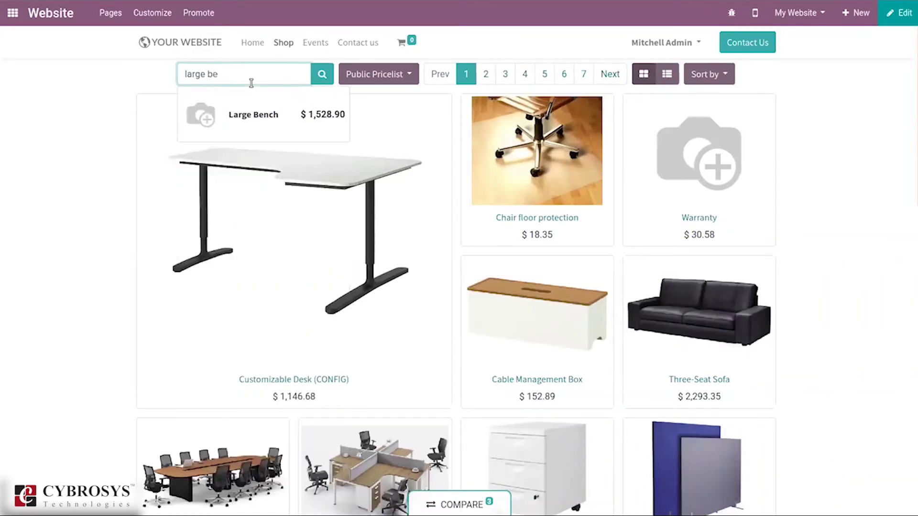
click(271, 115)
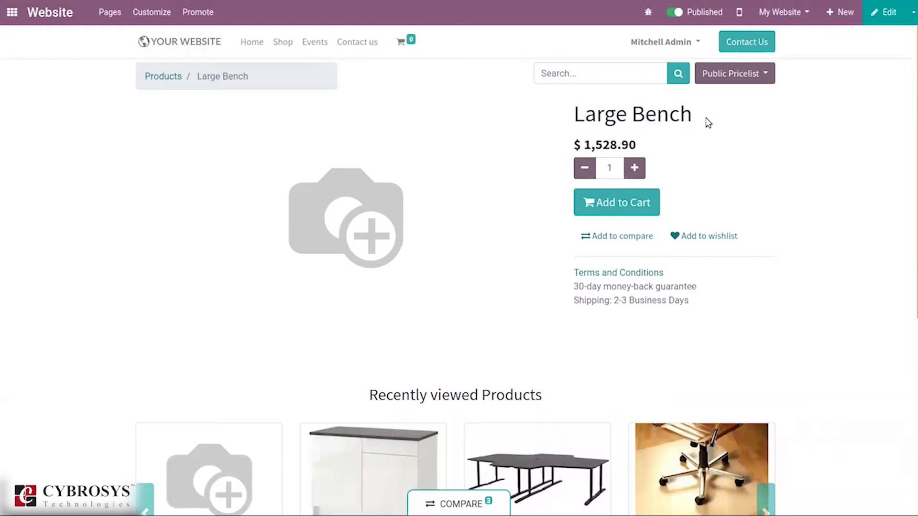
- Apply the EUR pricelist so Large Bench shows 1,000.00 €, then return to Products
click(736, 76)
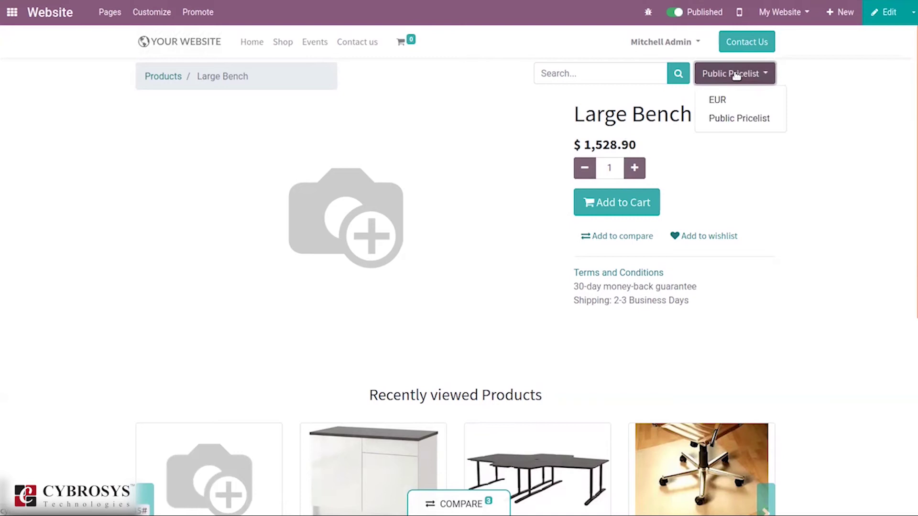
click(735, 101)
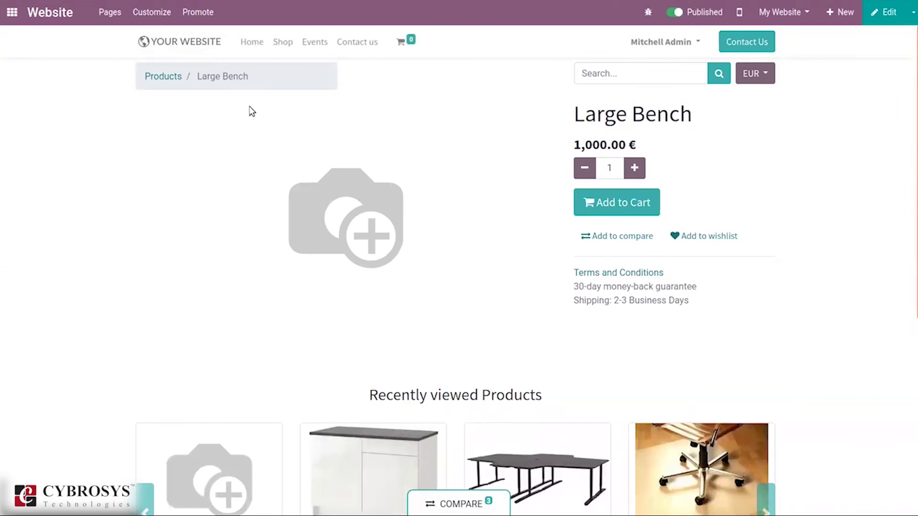
click(163, 76)
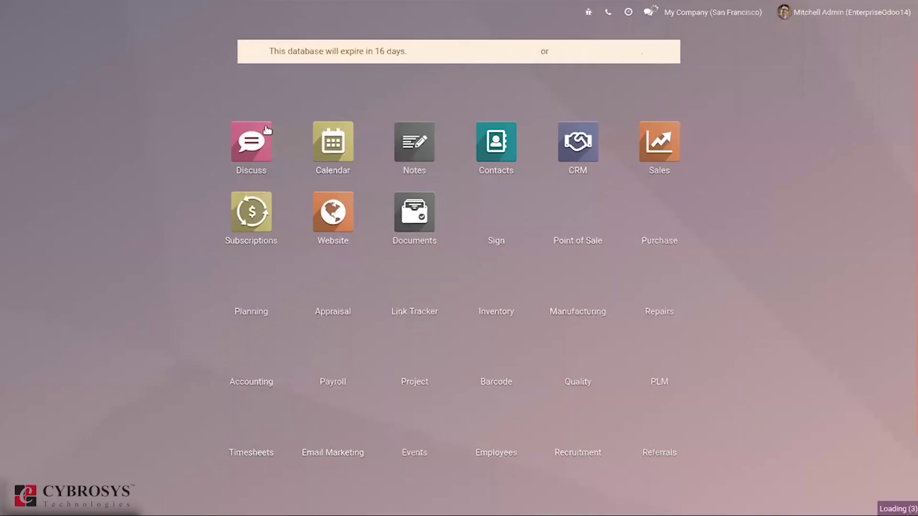
- List all backend products, including Large Bench, with the Published filter removed
text(w)
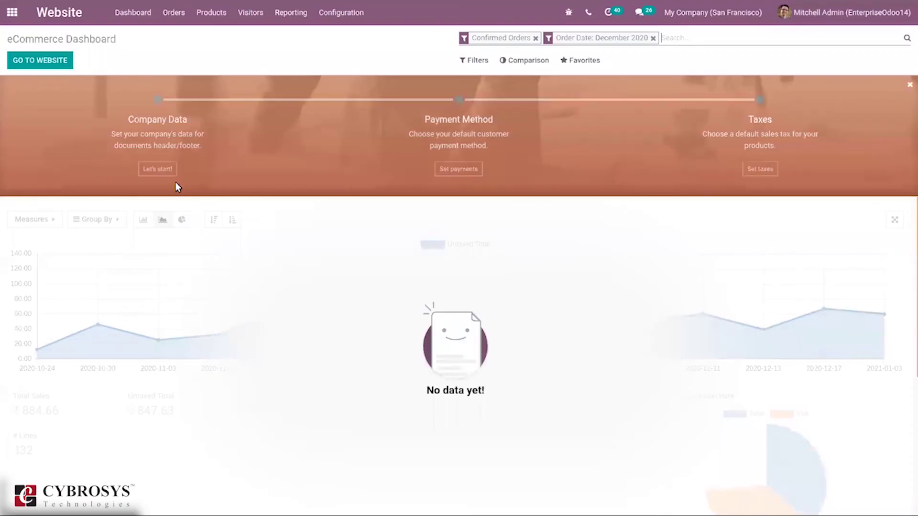
click(208, 16)
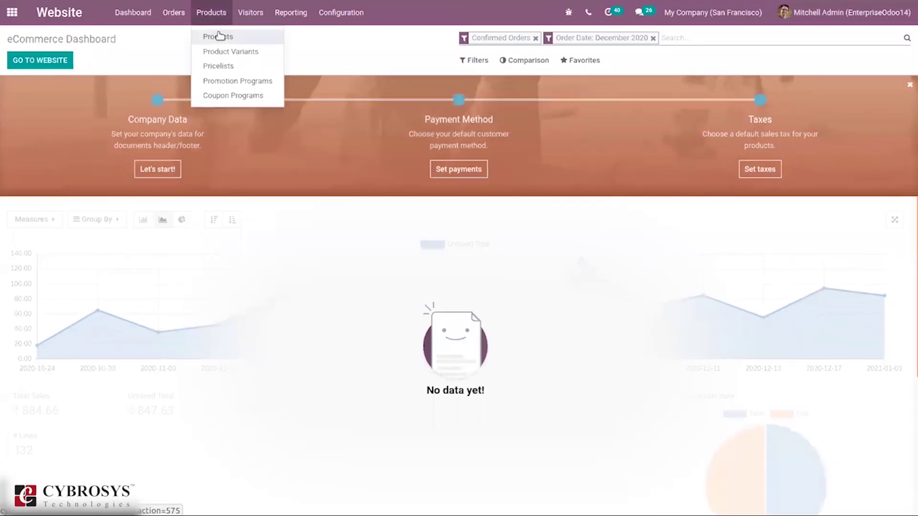
click(220, 37)
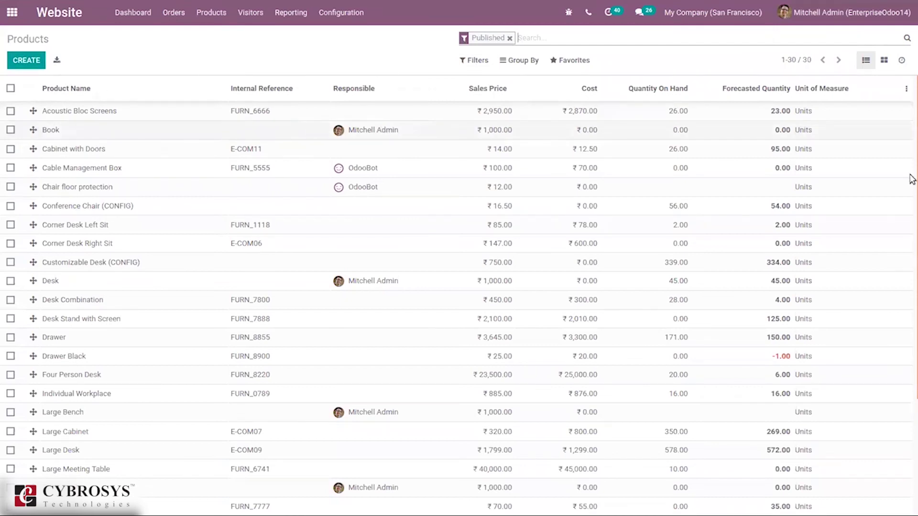
mouse_move(499, 56)
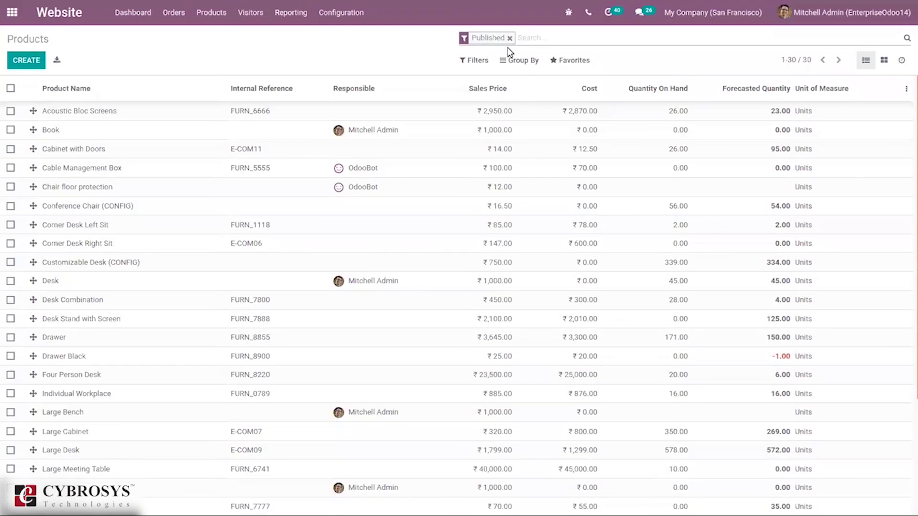
click(510, 37)
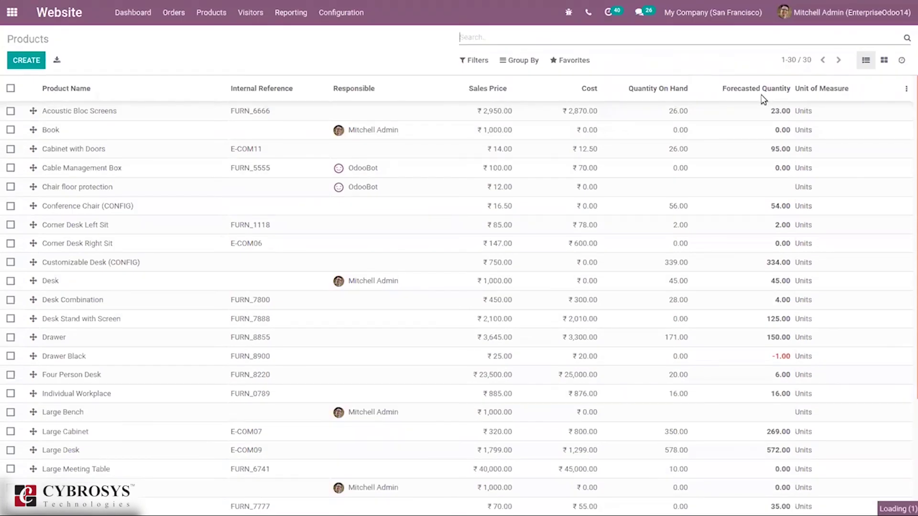
- Open the Computer product record and view it on the website
scroll(908, 306, down, 3)
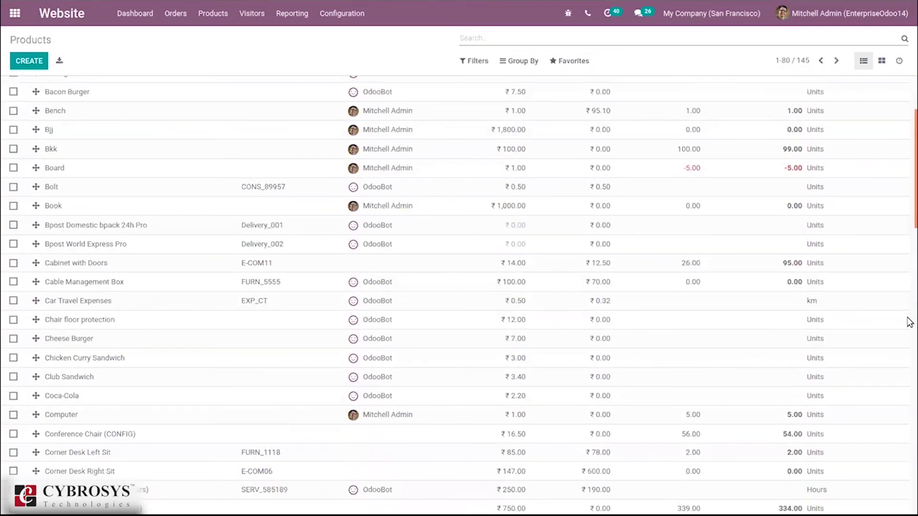
click(438, 417)
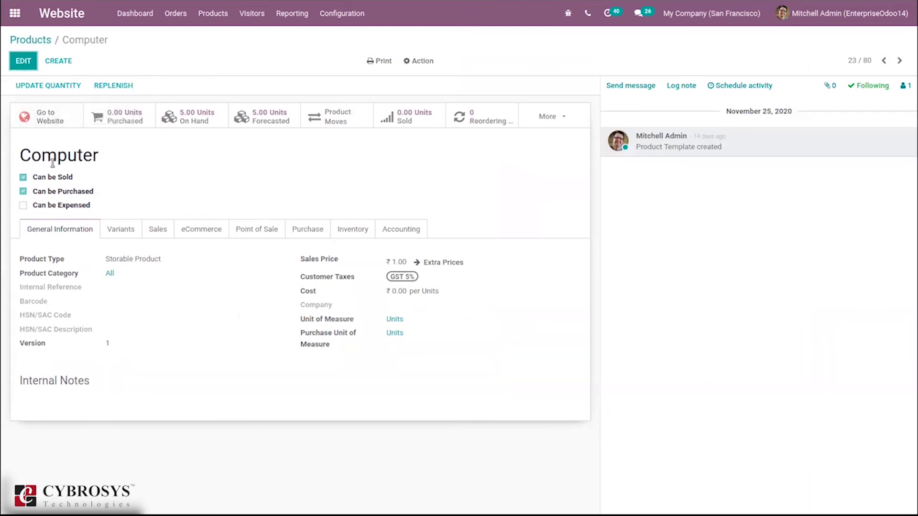
click(42, 120)
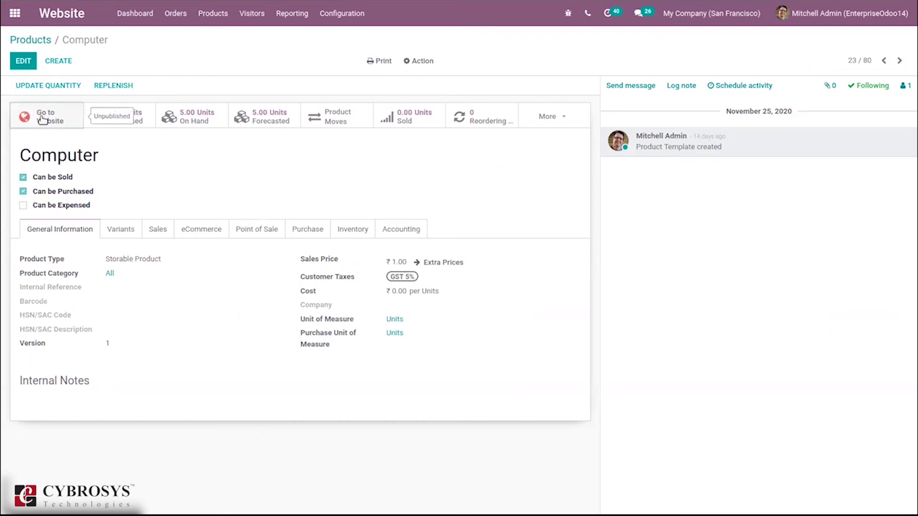